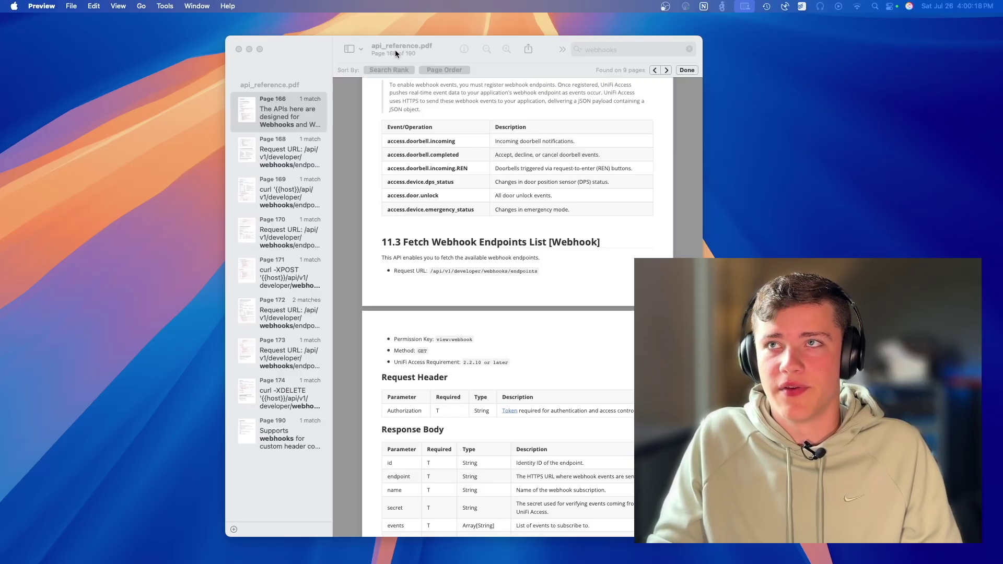
Step: Move the Preview window and scroll the API reference to 11.1 Fetch Notifications
drag(395, 49, 247, 57)
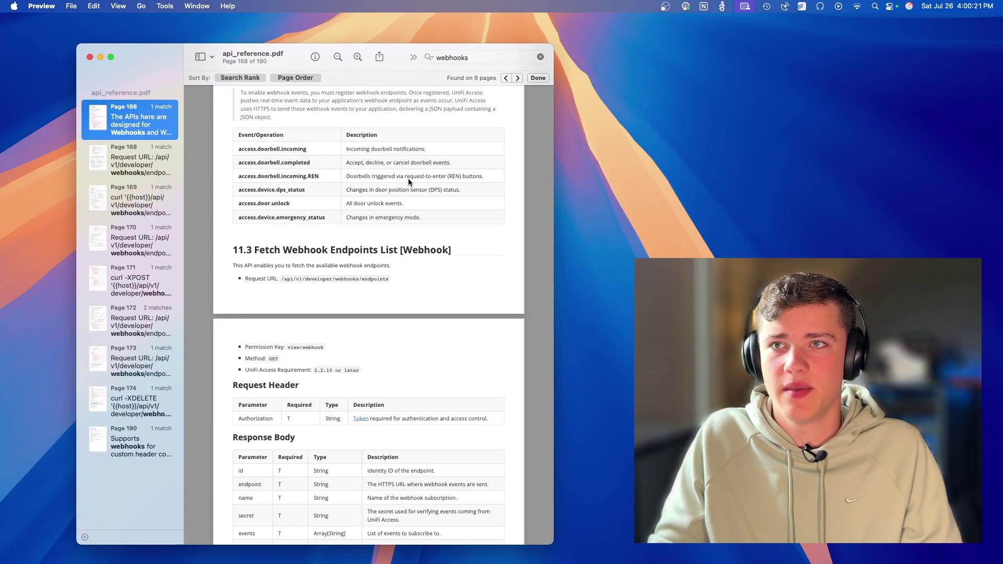
scroll(296, 272, up, 3)
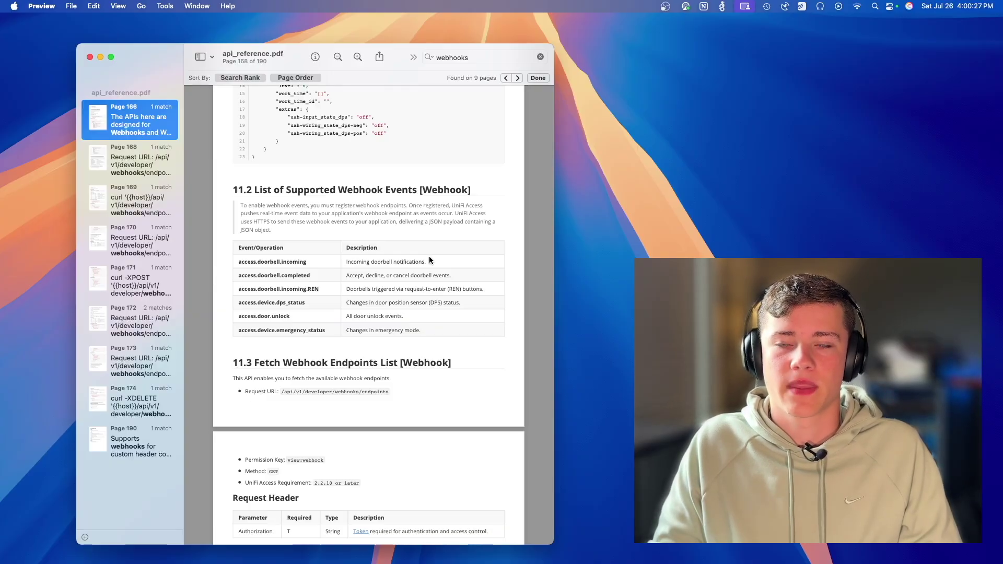
scroll(429, 259, up, 3)
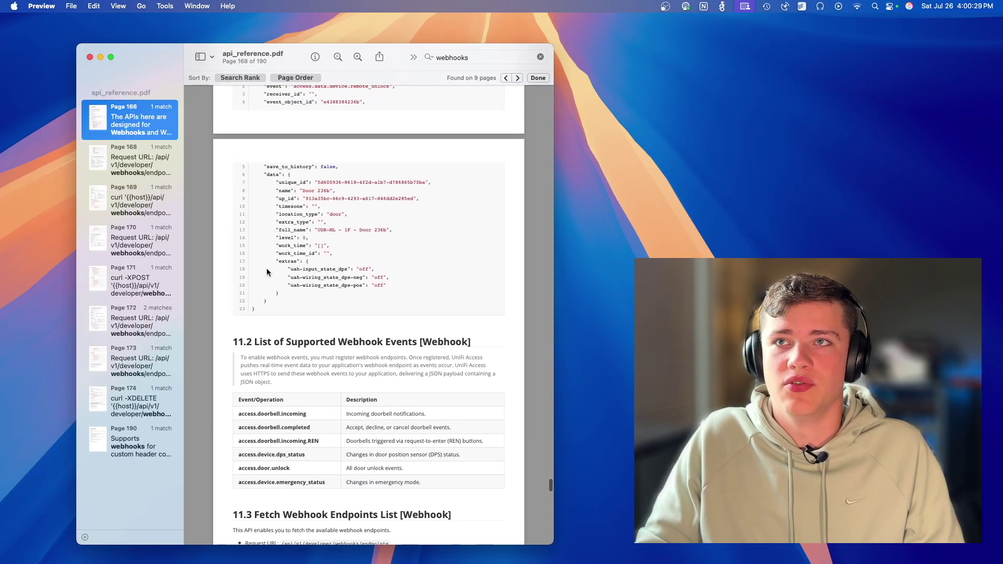
scroll(366, 235, down, 3)
click(235, 184)
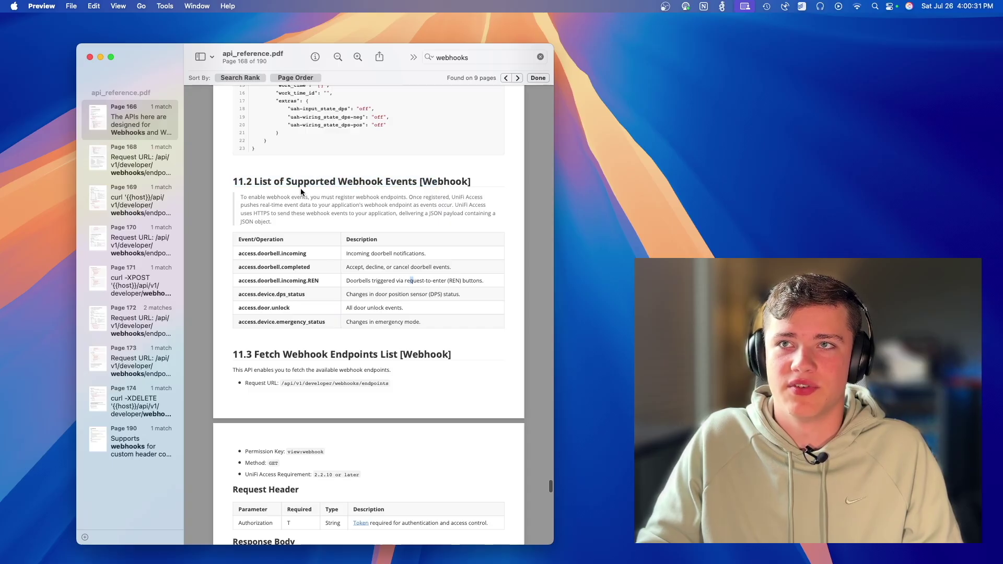
scroll(258, 181, up, 6)
scroll(258, 181, up, 14)
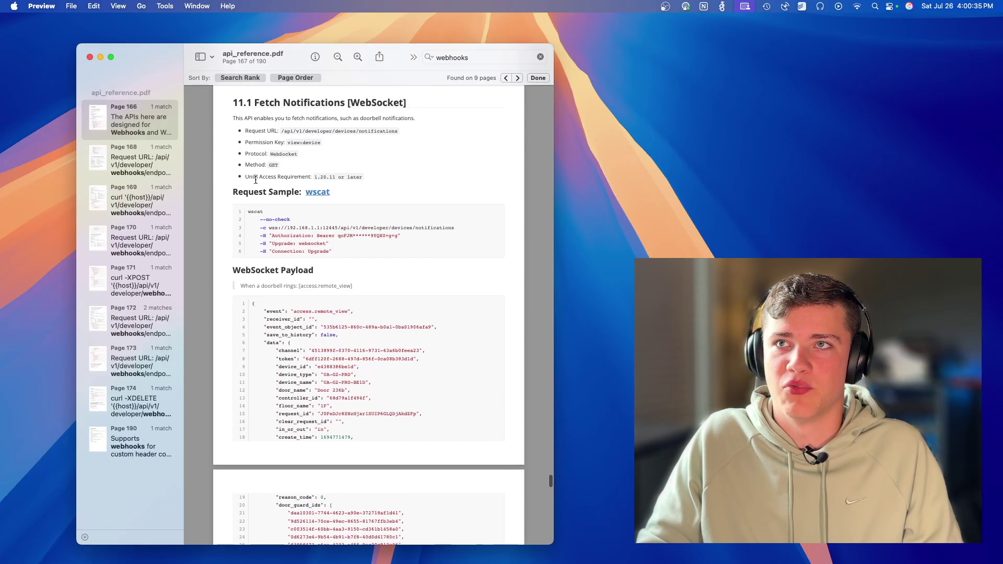
scroll(255, 183, down, 2)
scroll(256, 182, down, 1)
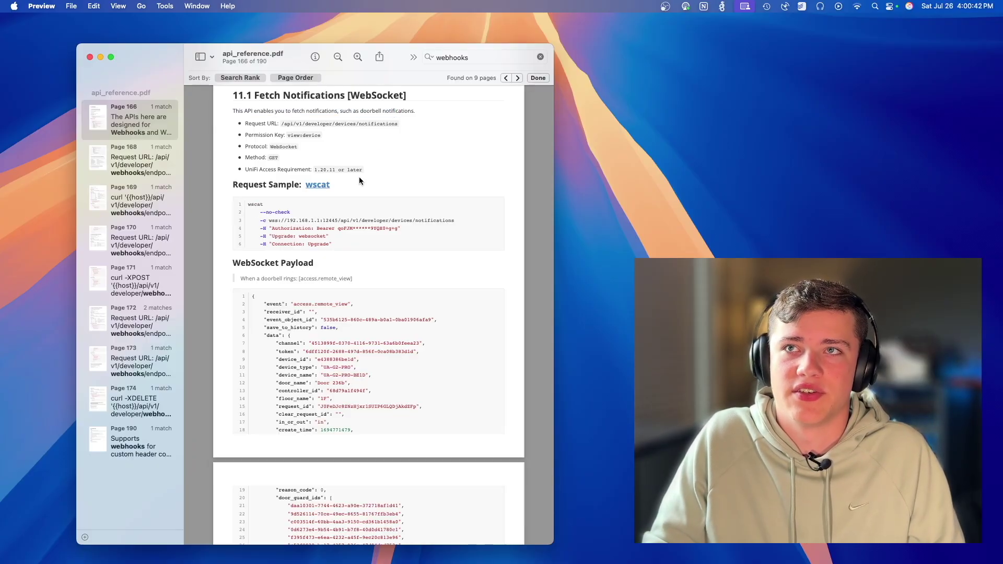
scroll(364, 173, down, 5)
scroll(364, 163, up, 8)
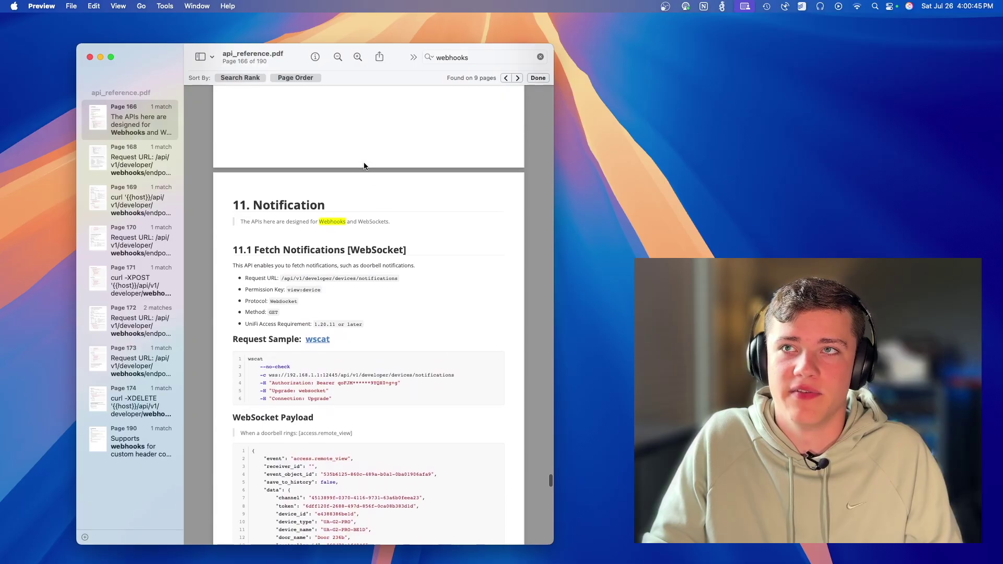
Step: Highlight the notifications intro lines, then scroll down to section 11.2 List of Supported Webhook Events
drag(239, 238, 410, 255)
click(410, 256)
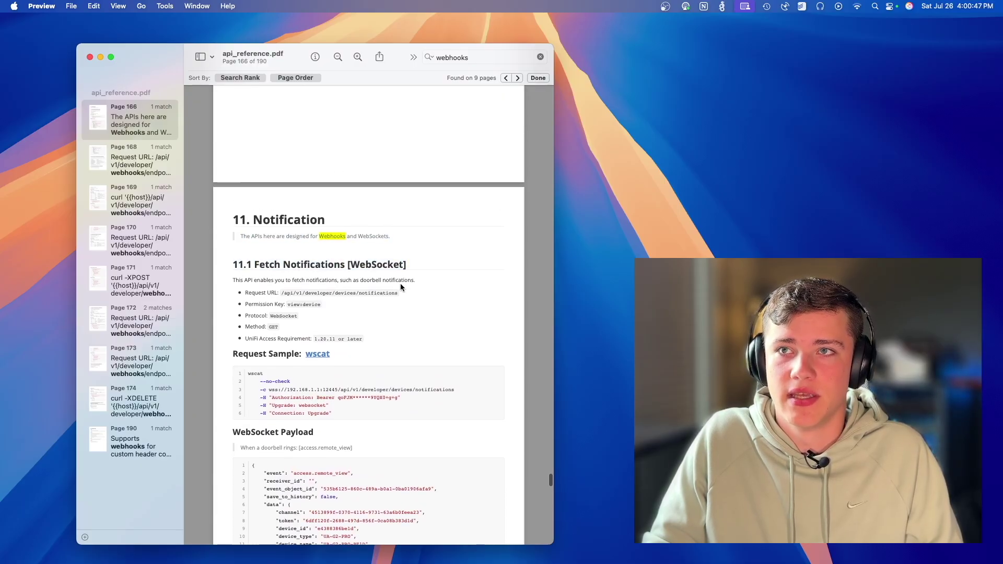
drag(233, 280, 476, 287)
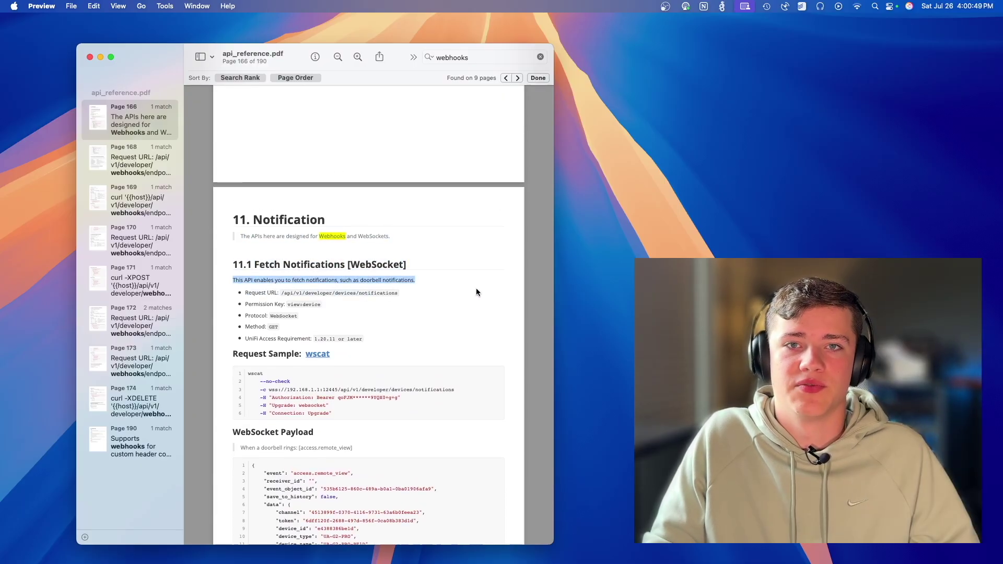
scroll(476, 292, down, 3)
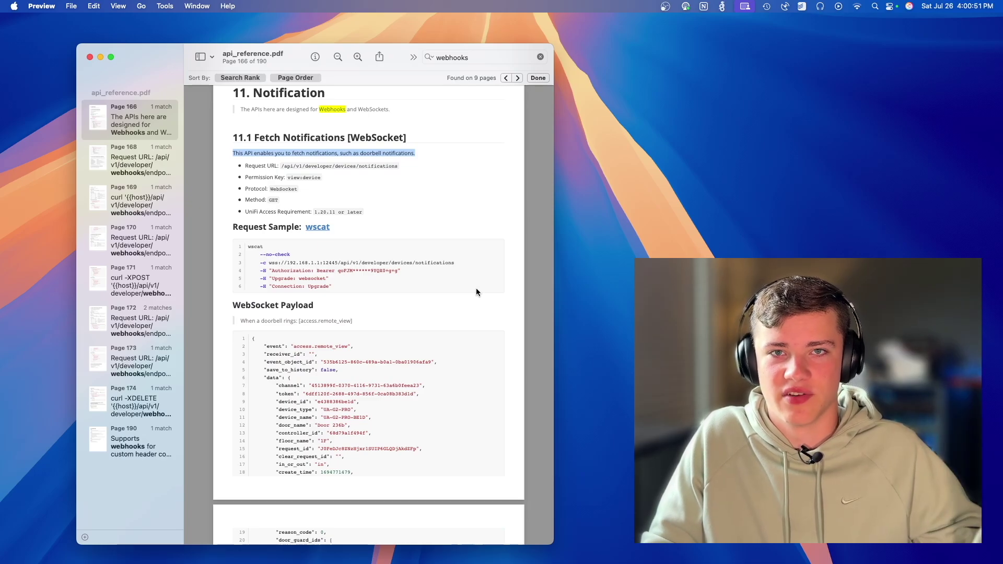
scroll(476, 292, down, 2)
scroll(478, 289, down, 12)
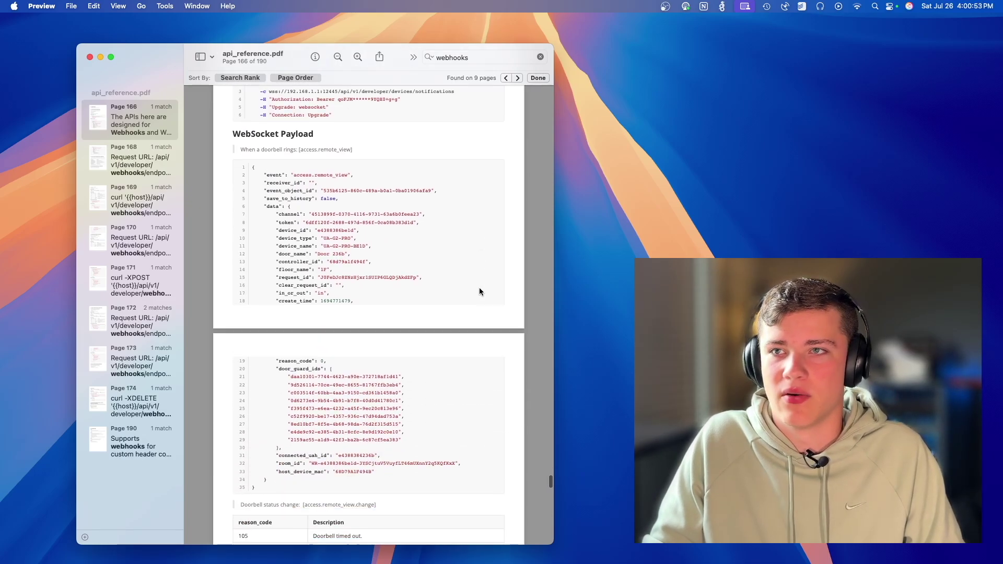
scroll(478, 289, down, 10)
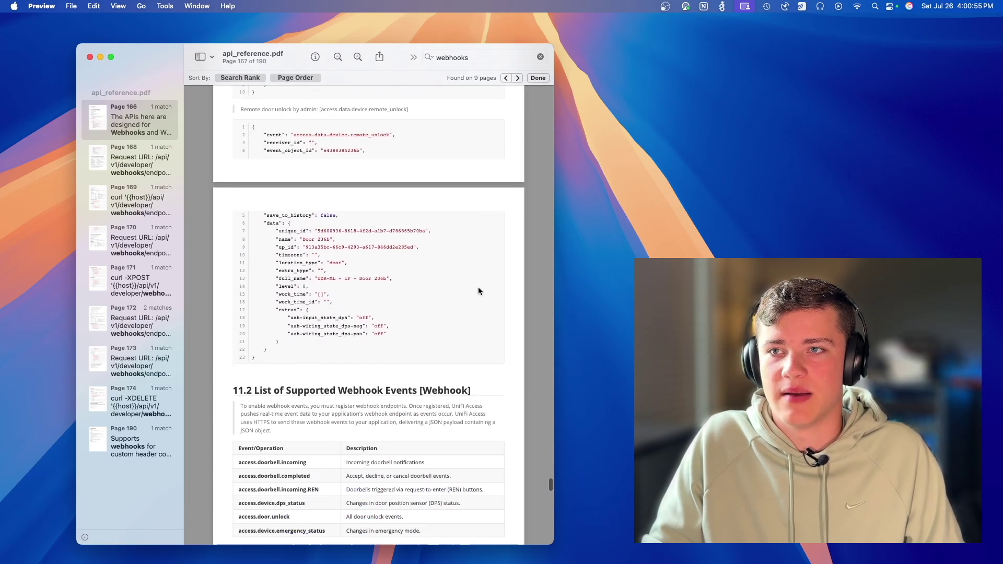
drag(232, 182, 458, 186)
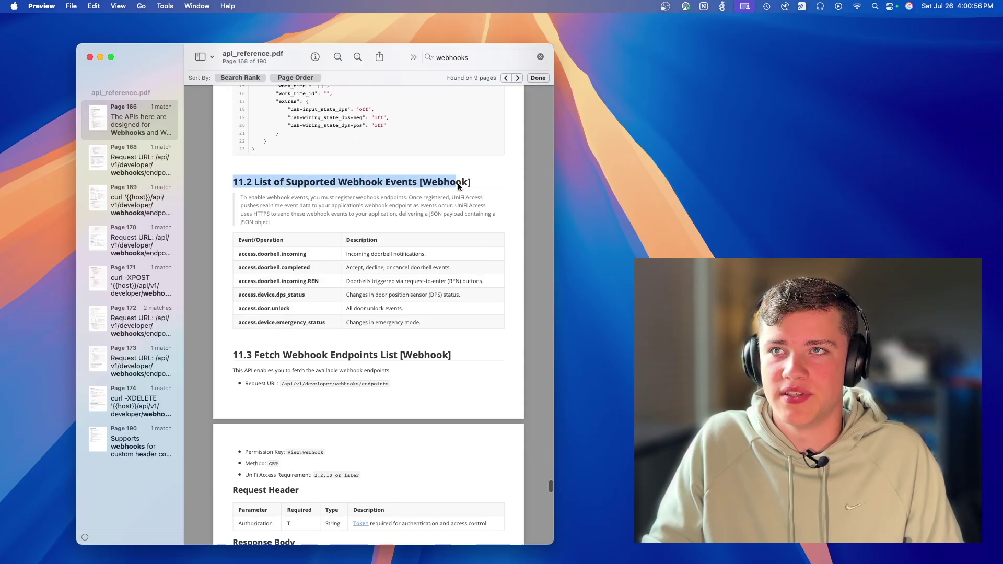
click(434, 222)
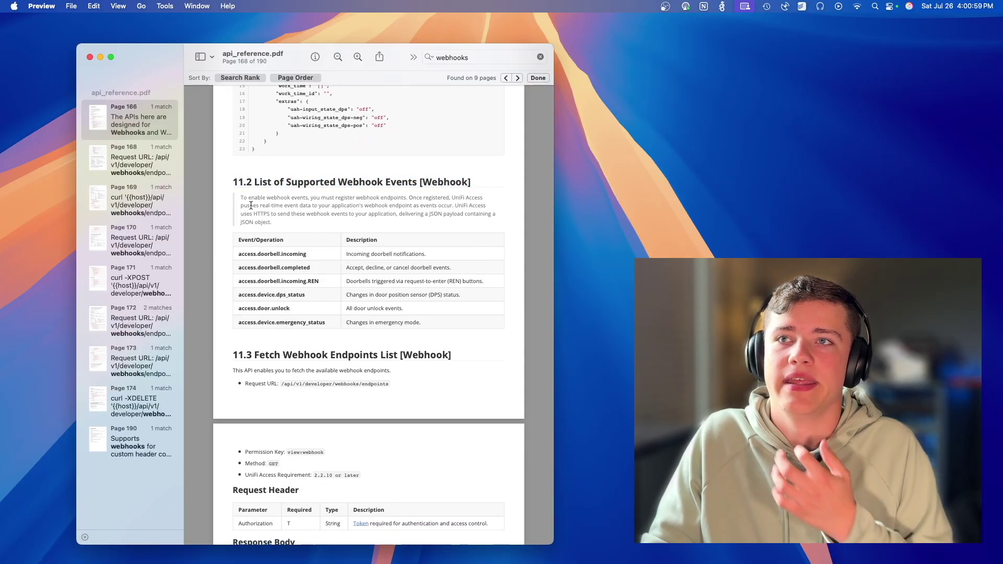
drag(239, 199, 405, 236)
click(398, 199)
click(437, 226)
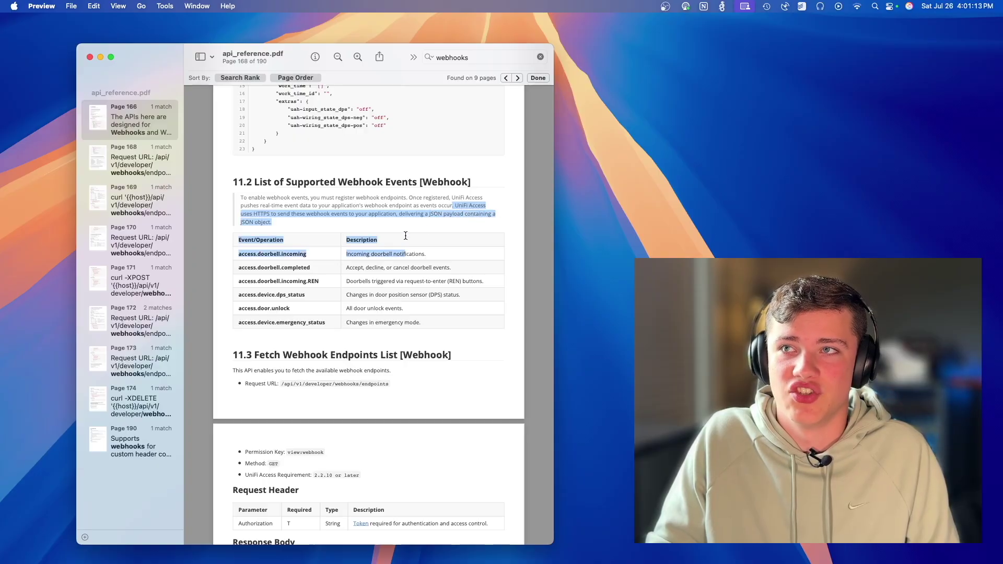
click(433, 292)
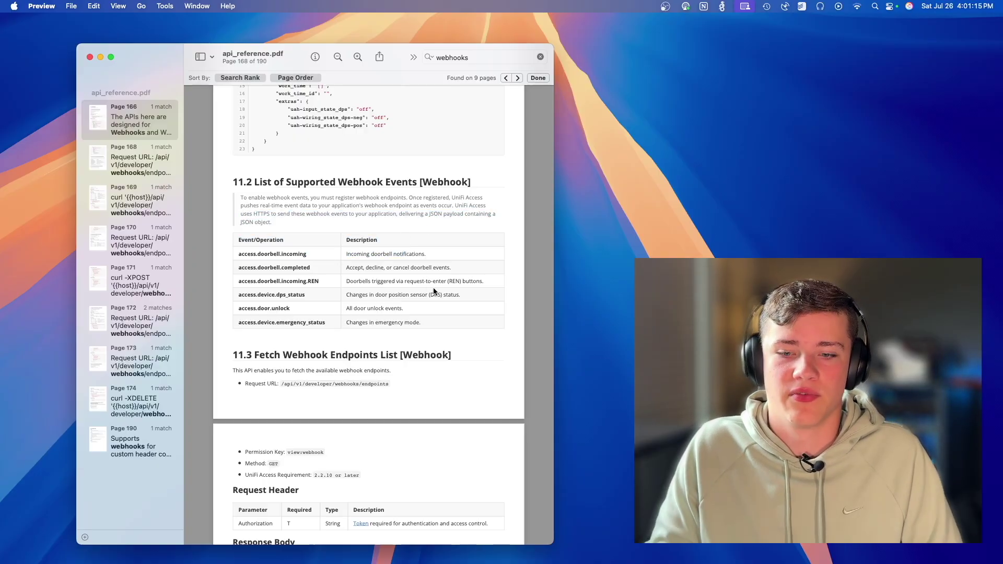
mouse_move(338, 217)
mouse_down()
mouse_move(334, 209)
mouse_move(343, 218)
mouse_up()
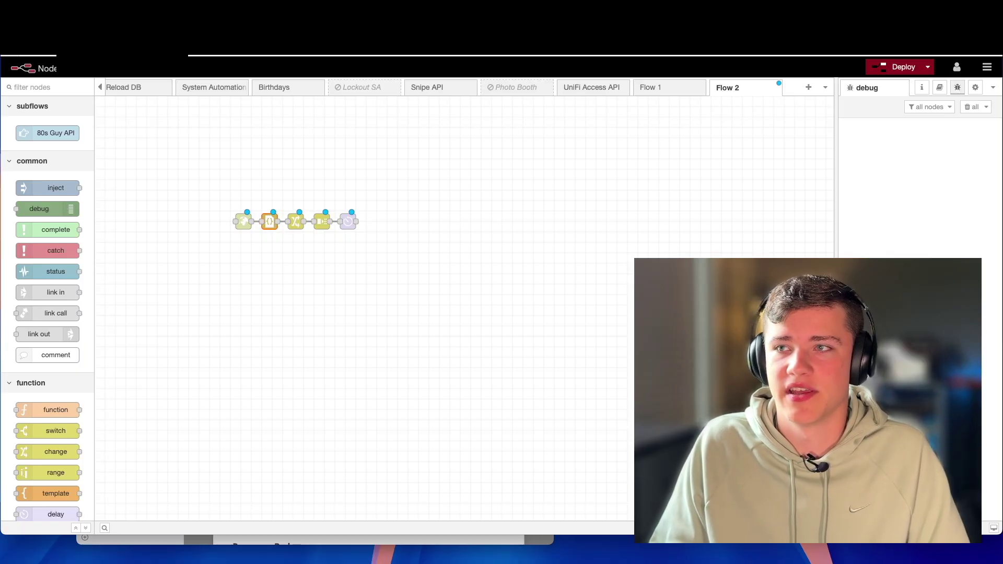
Step: Add a timestamp inject node wired into Flow 2's http request node, then return to Preview
scroll(360, 347, up, 5)
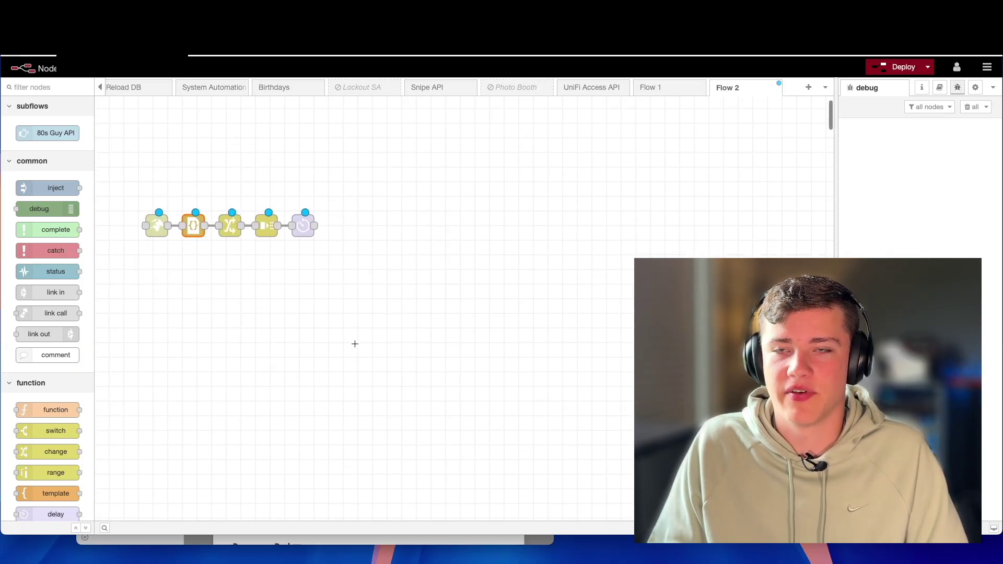
scroll(271, 333, left, 5)
mouse_move(52, 188)
mouse_down()
mouse_move(200, 239)
mouse_move(295, 242)
mouse_up()
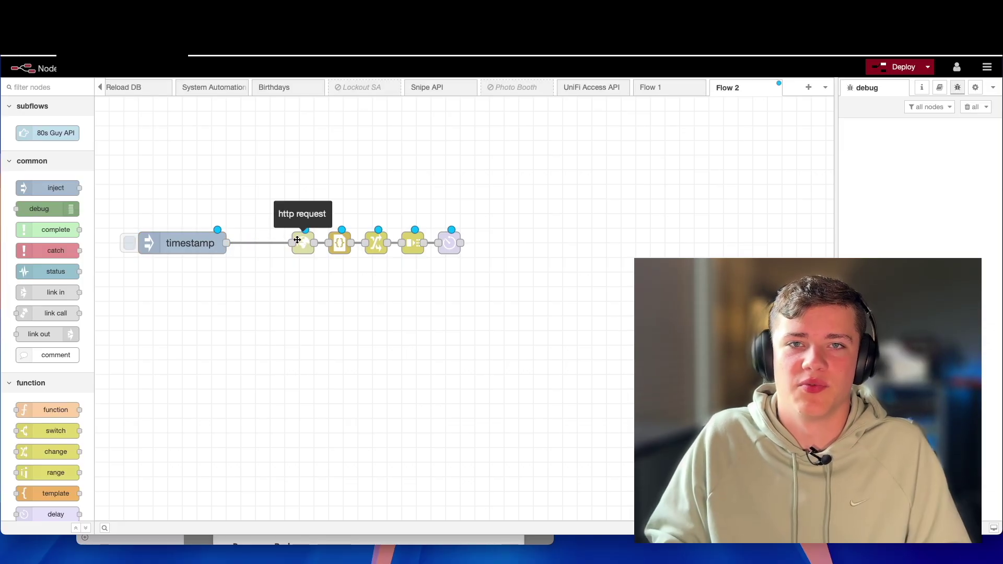
key(super+Tab)
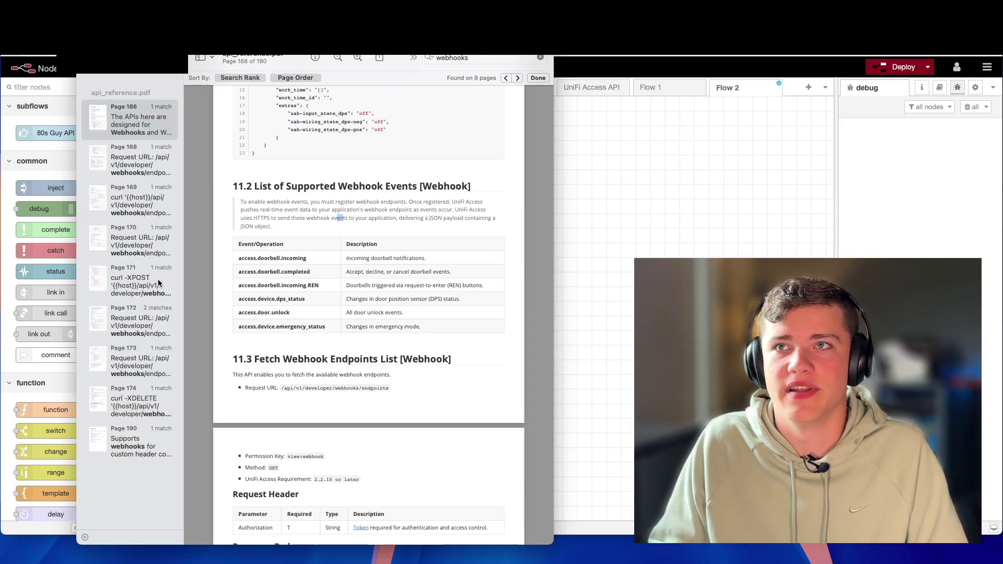
Step: Scroll the API reference down to section 11.4 Add Webhook Endpoints
click(315, 209)
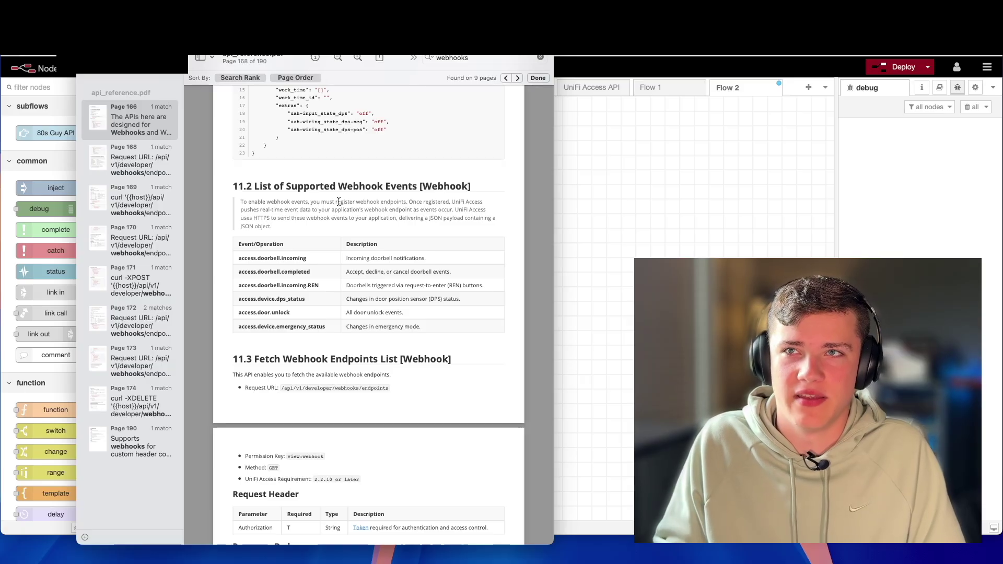
scroll(308, 239, up, 2)
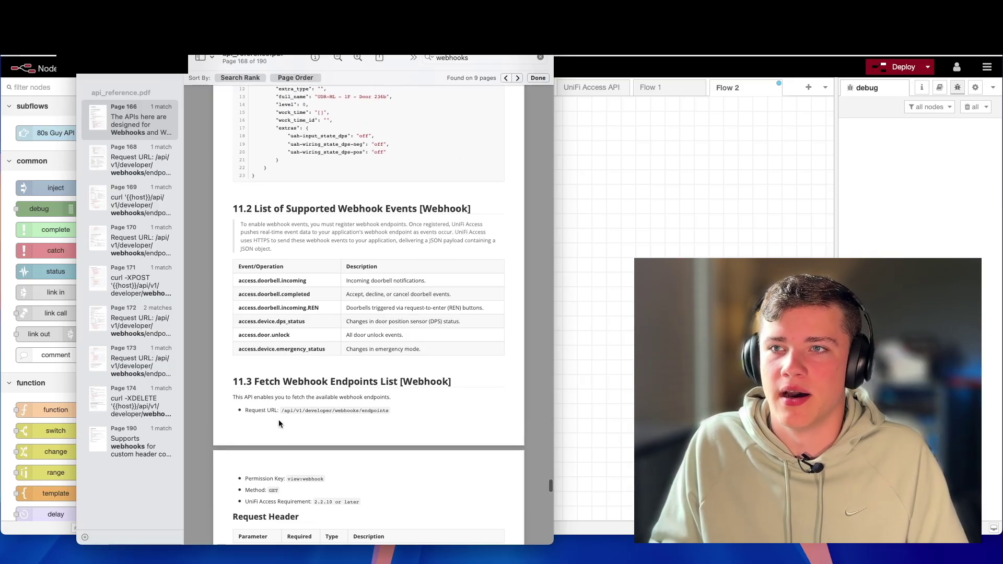
drag(282, 411, 395, 420)
click(394, 419)
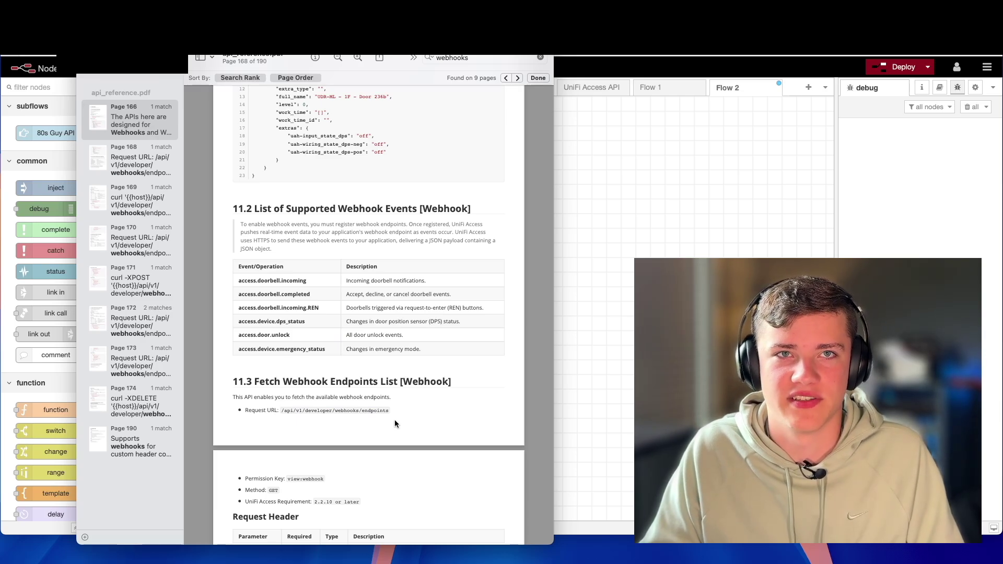
scroll(295, 213, up, 3)
scroll(294, 214, up, 2)
scroll(294, 213, down, 4)
scroll(294, 214, up, 4)
scroll(294, 215, down, 3)
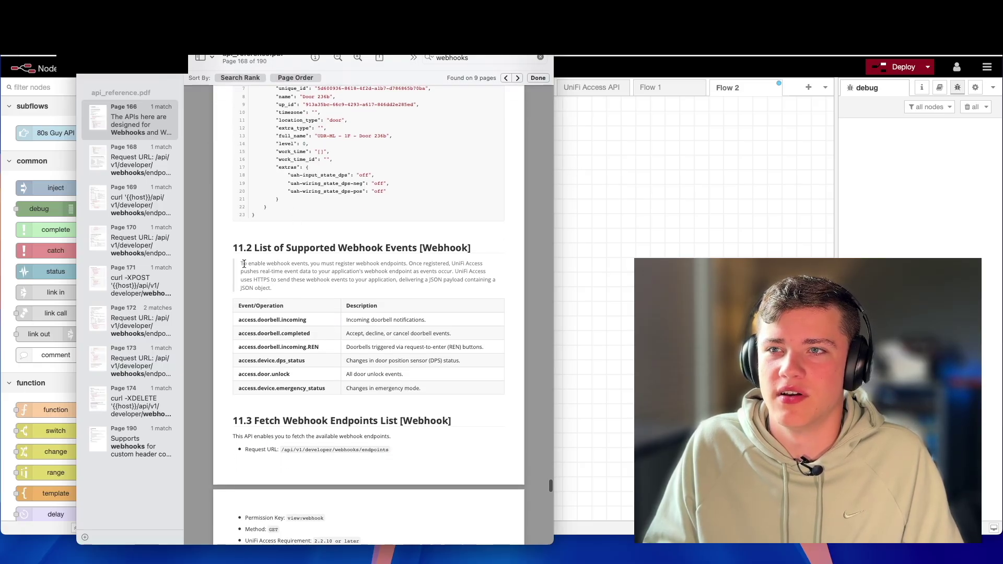
scroll(244, 264, down, 10)
scroll(247, 265, down, 13)
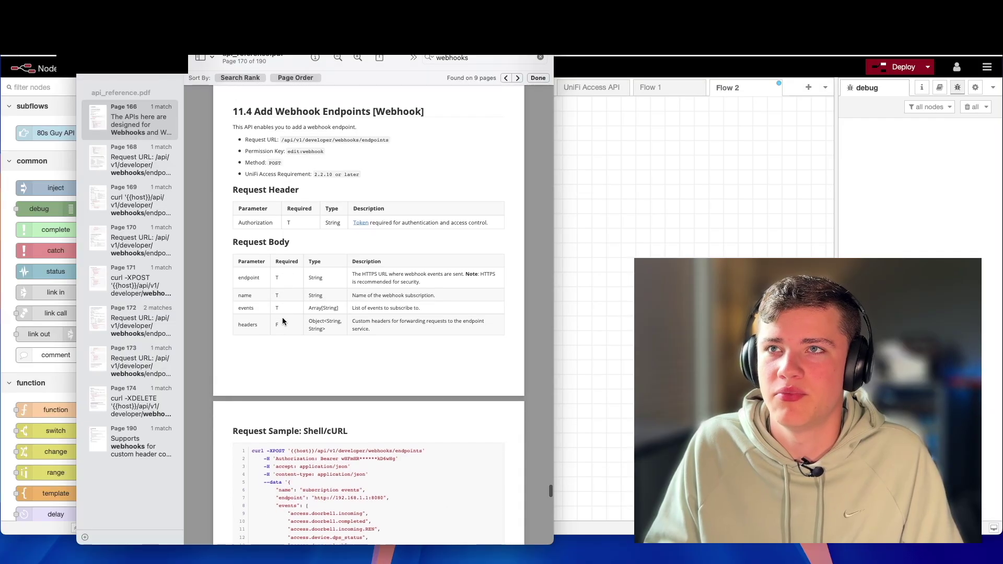
scroll(283, 321, down, 1)
Step: Select and copy the /api/v1/developer/webhooks/endpoints request path, then bring Node-RED forward
drag(242, 117, 388, 128)
shift+click(284, 128)
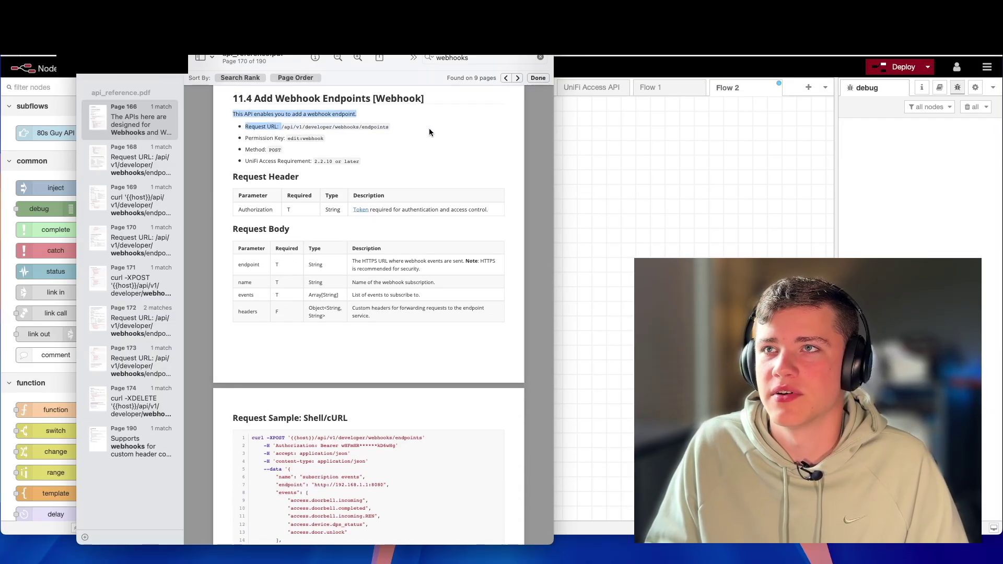
drag(282, 127, 390, 127)
key(ctrl+c)
click(681, 173)
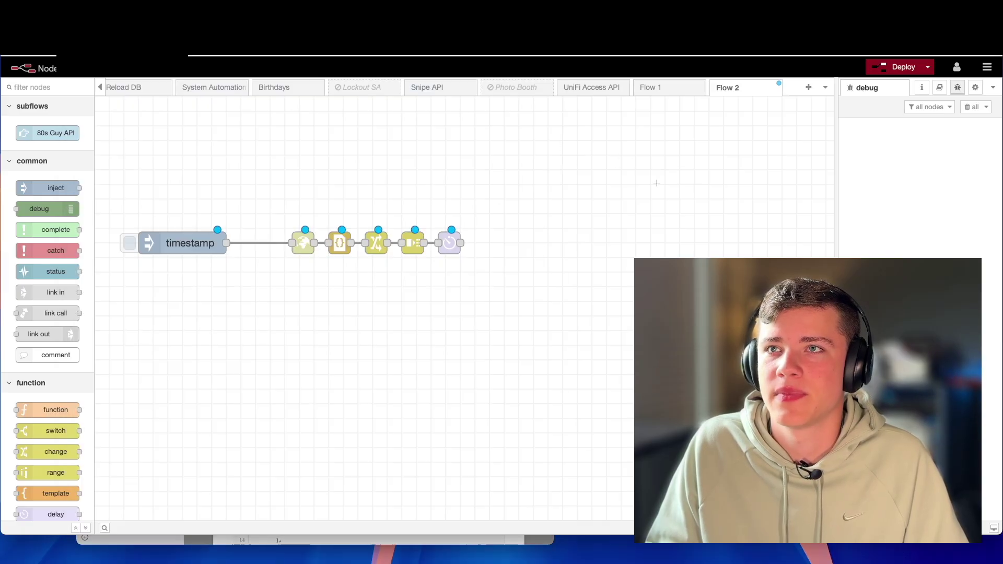
Step: Replace the http request URL's path after port 12445 with /api/v1/developer/webhooks/endpoints
double_click(303, 243)
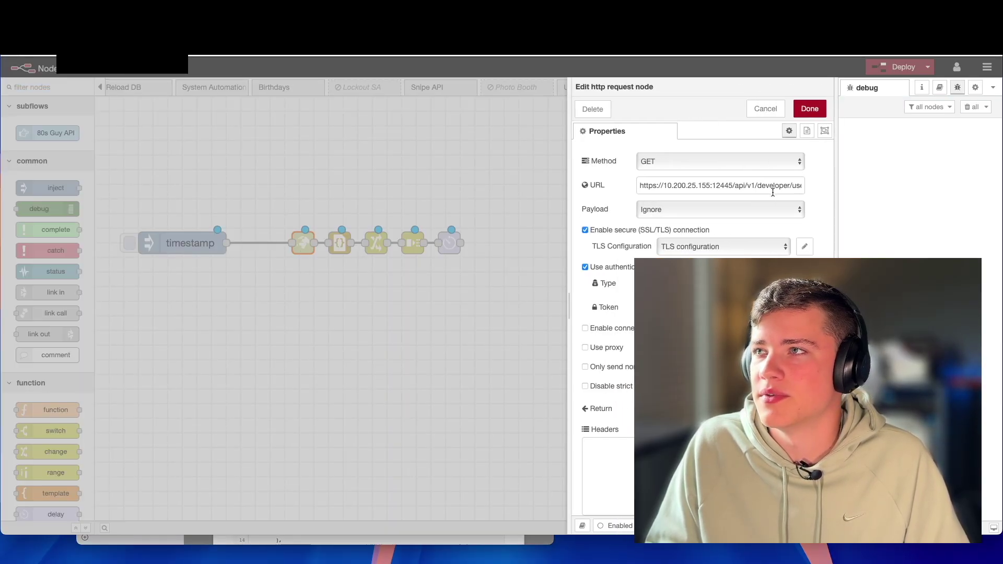
drag(735, 186, 878, 179)
key(ctrl+v)
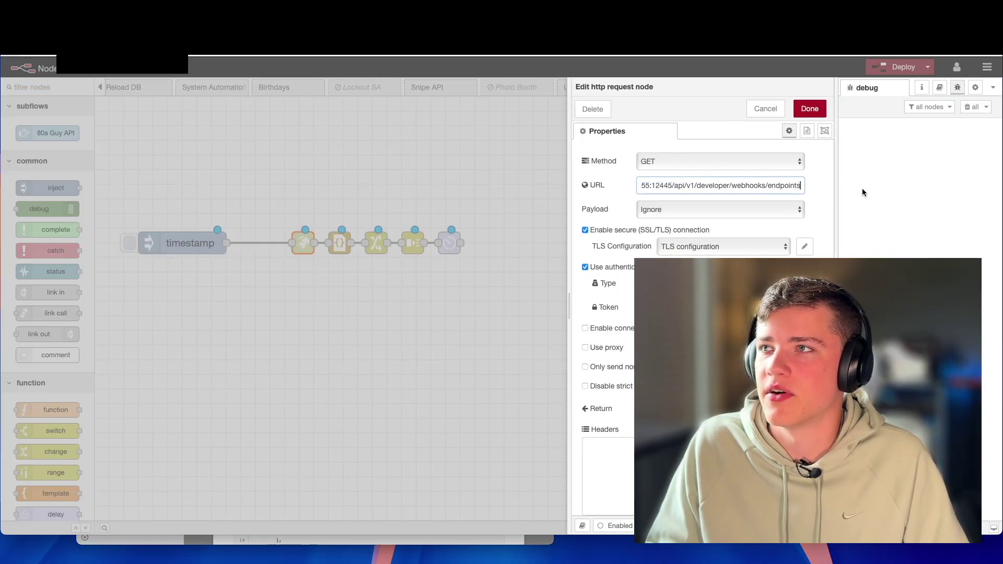
key(Tab)
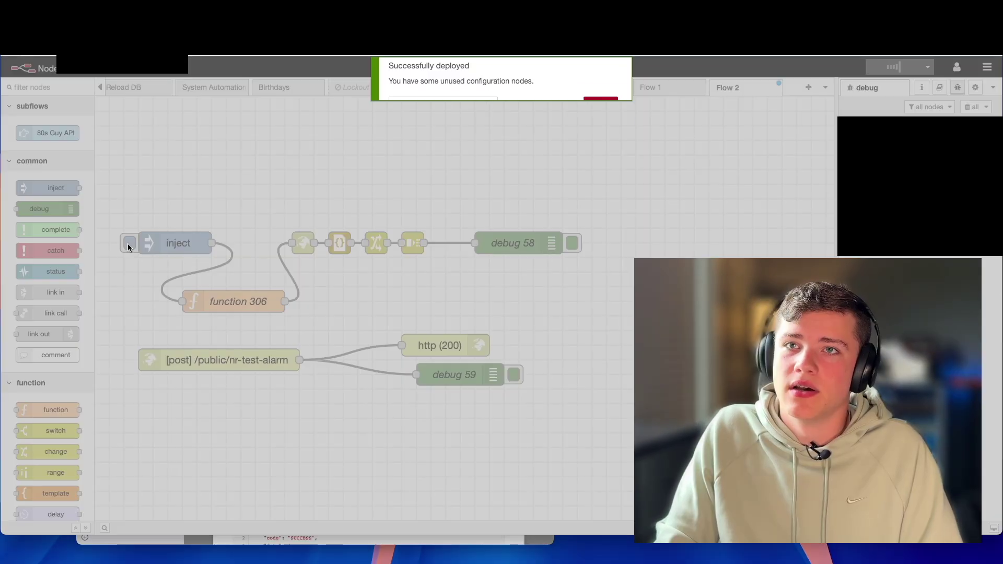
Step: Test the existing chain, copy section 11.3's endpoints request URL, and paste into Node-RED
click(129, 246)
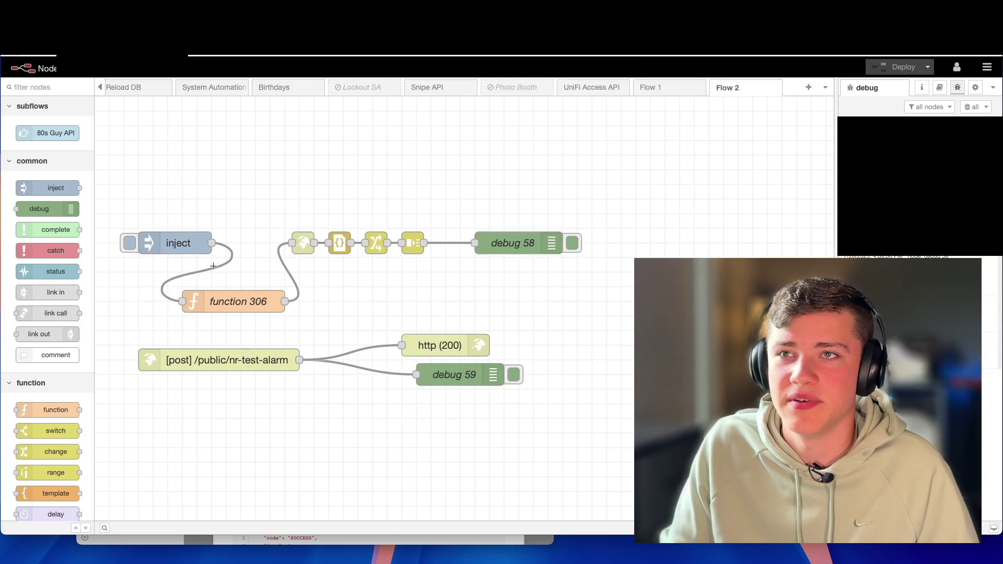
key(super+Tab)
scroll(275, 191, up, 10)
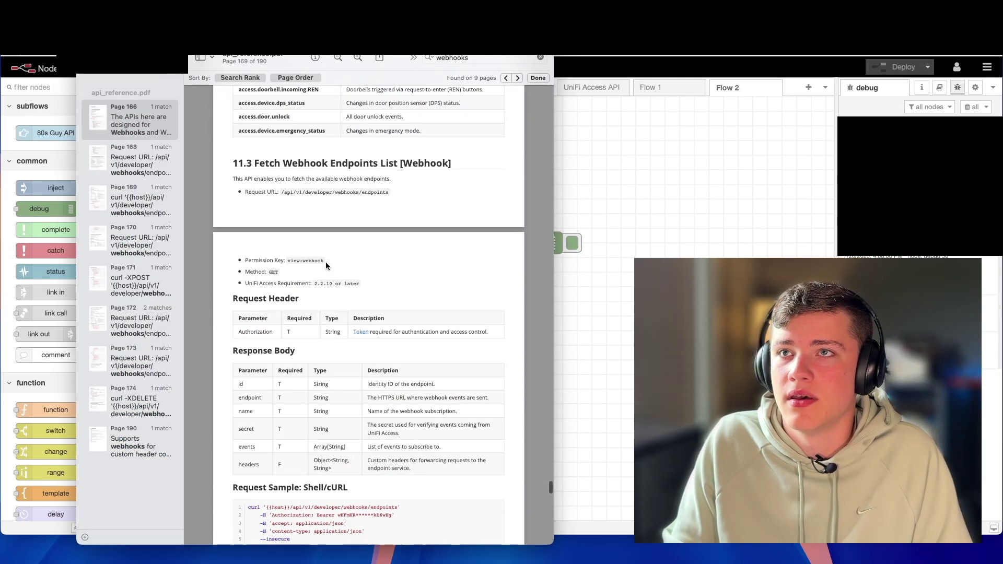
drag(281, 192, 389, 192)
key(super+Tab)
key(ctrl+v)
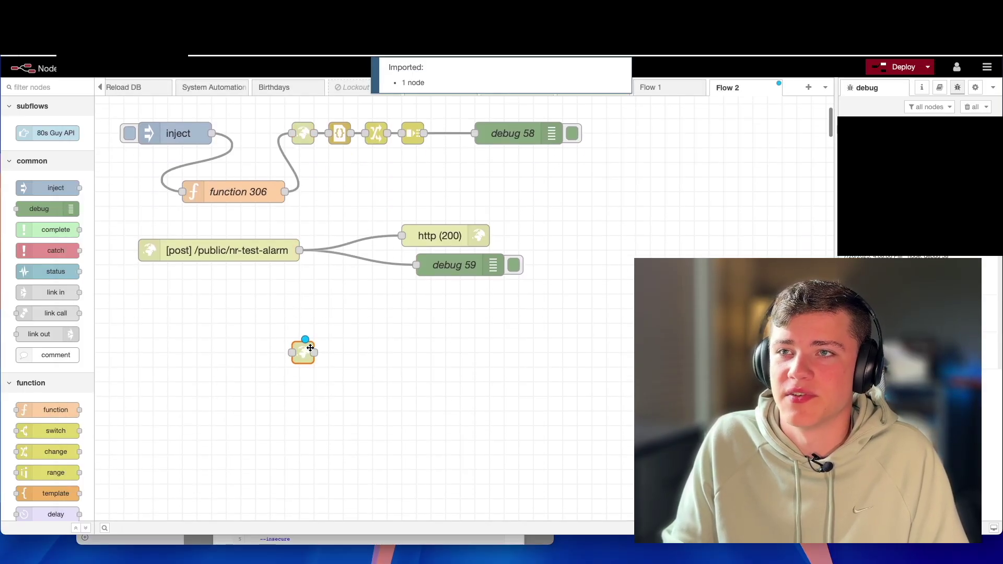
Step: Edit the pasted request node's URL and paste a copy of the three request nodes beside it
double_click(303, 351)
key(super+Tab)
key(super+Tab)
click(800, 186)
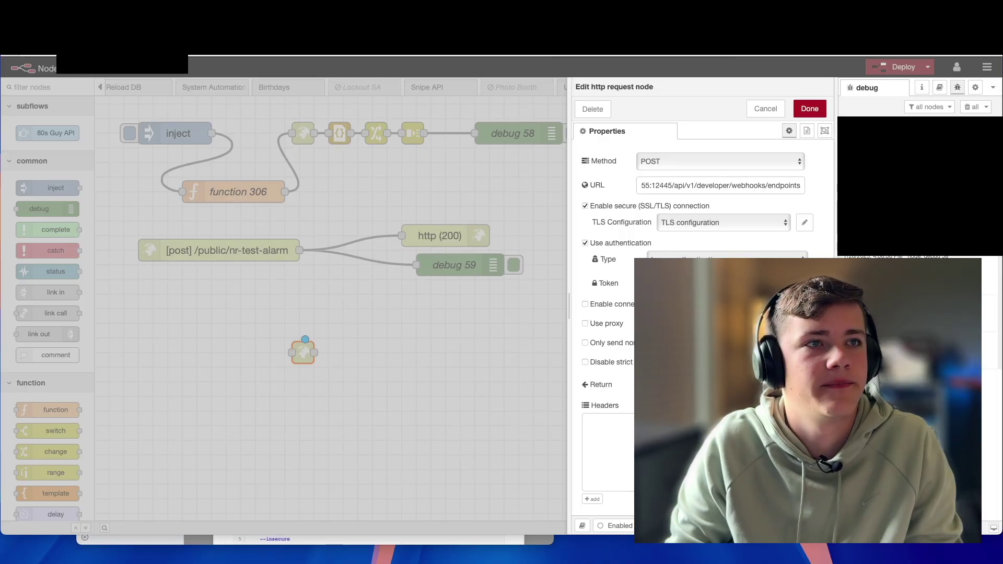
key(super+Tab)
key(Escape)
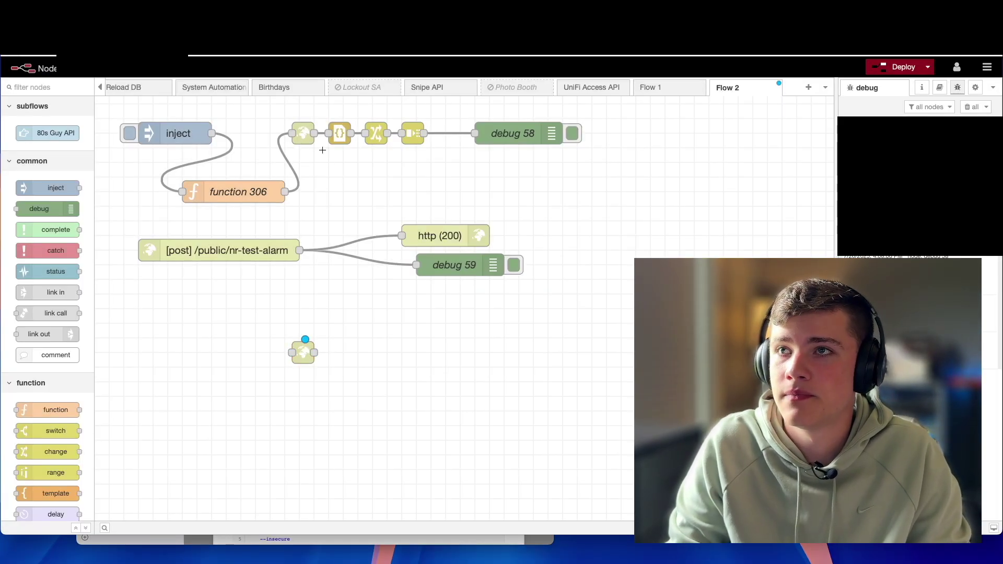
key(ctrl+v)
click(334, 352)
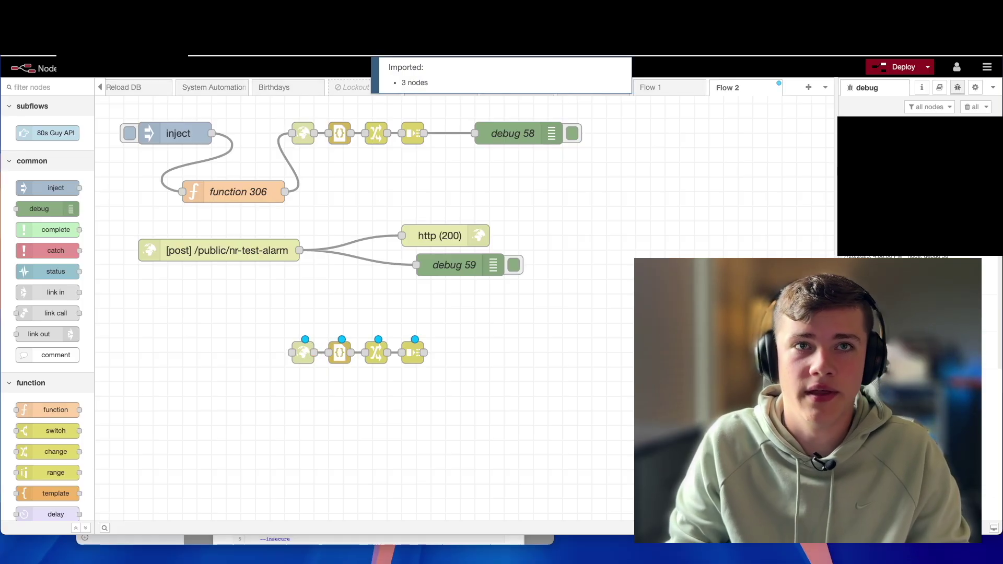
Step: Copy the inject and function 306 nodes, placing function 307 and a new inject wired into the chain
click(233, 192)
key(ctrl+c)
key(ctrl+v)
click(238, 323)
drag(47, 188, 237, 352)
drag(270, 352, 291, 353)
Step: Set the new request node's method to match the API reference
double_click(303, 353)
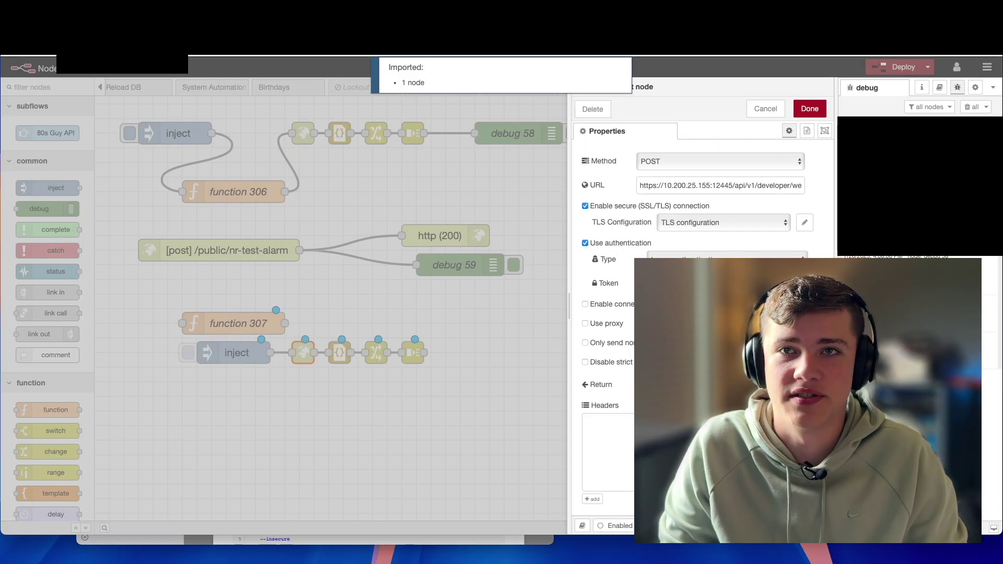
key(super+Tab)
key(super+Tab)
click(673, 158)
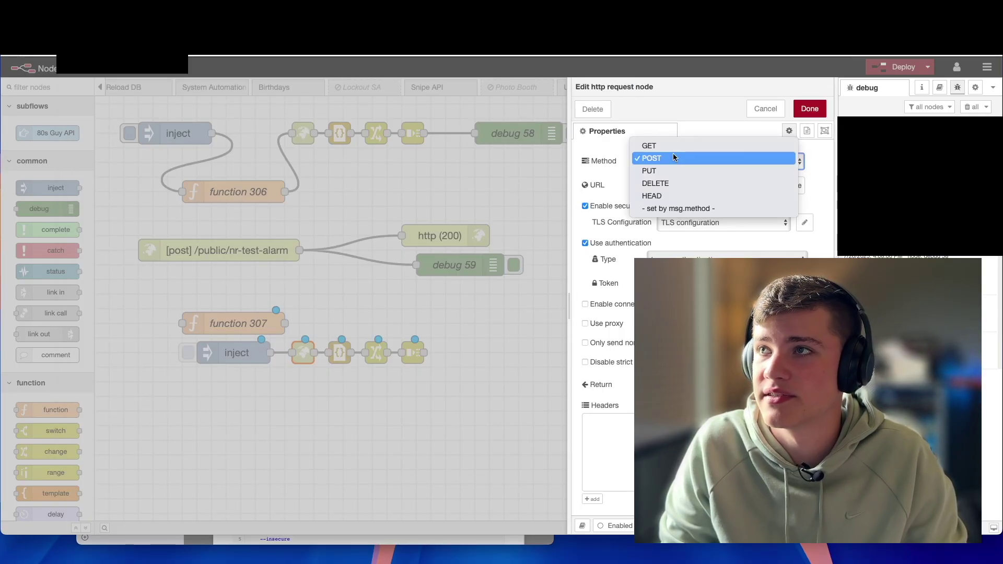
click(674, 157)
click(810, 108)
Step: Add debug 60 after the last request node, wire it, and deploy
drag(47, 208, 507, 365)
drag(424, 352, 459, 368)
key(ctrl+d)
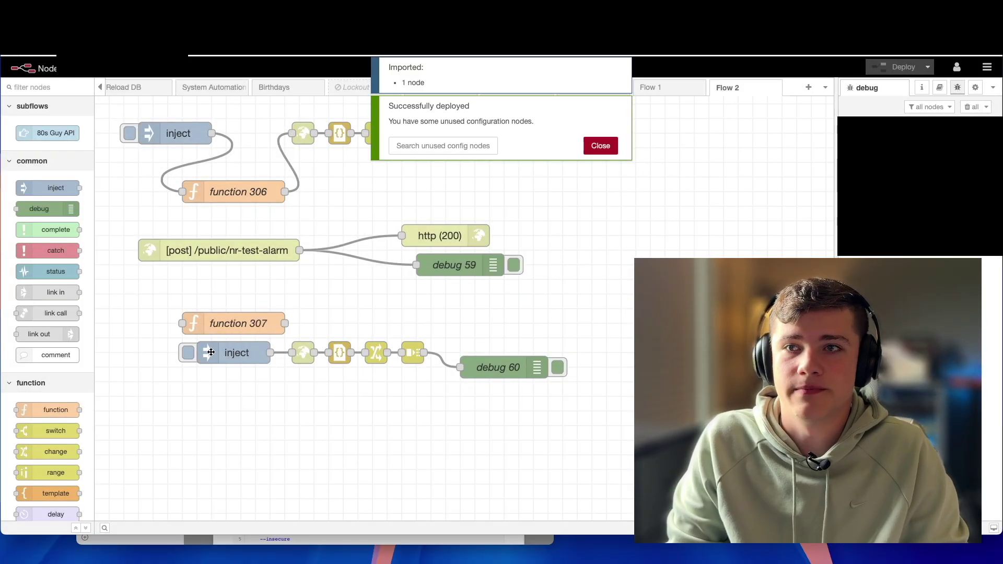
Step: Run the new chain and expand debug 59's data and location, showing door Green Room Hall
click(188, 353)
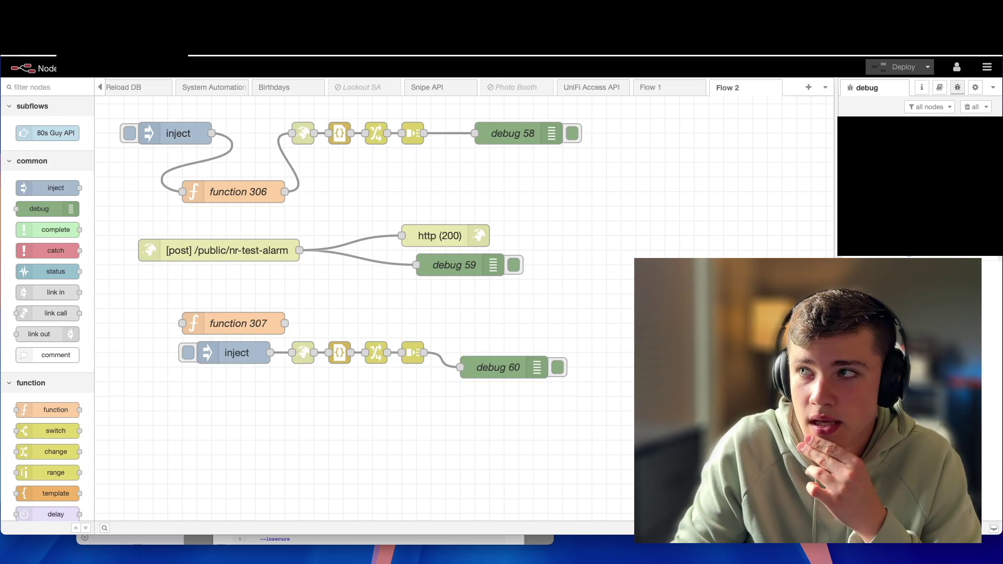
click(493, 271)
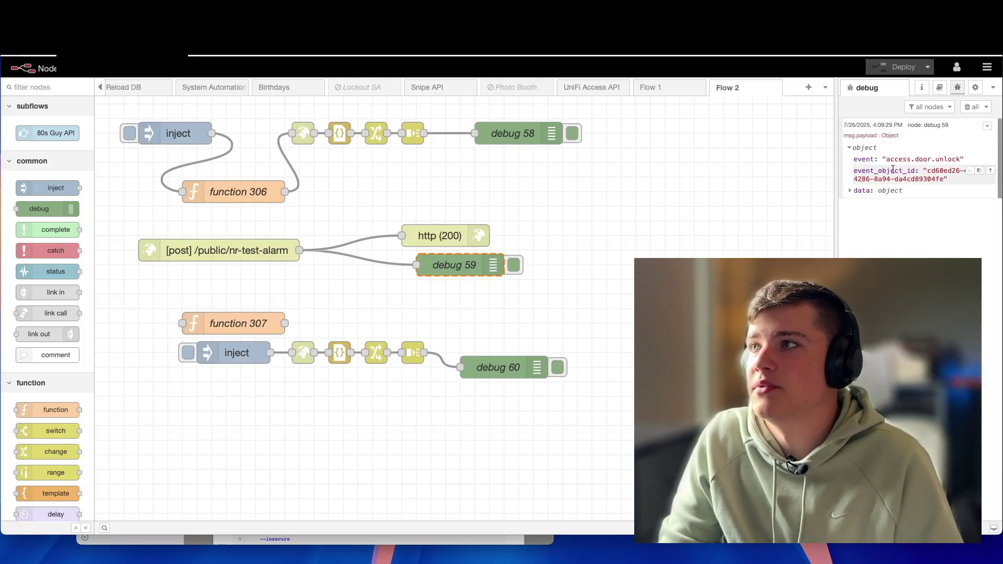
click(893, 191)
click(901, 202)
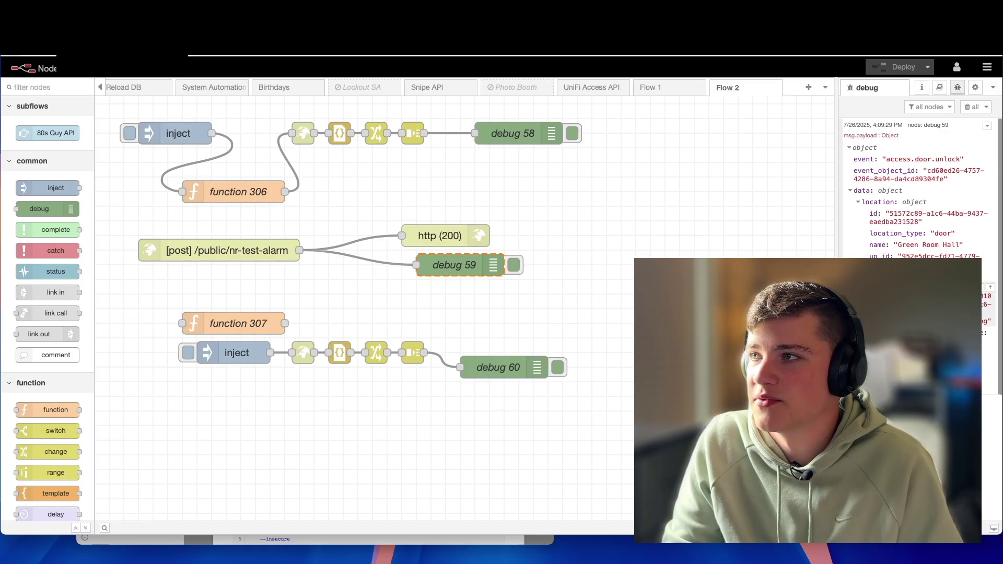
scroll(919, 188, down, 2)
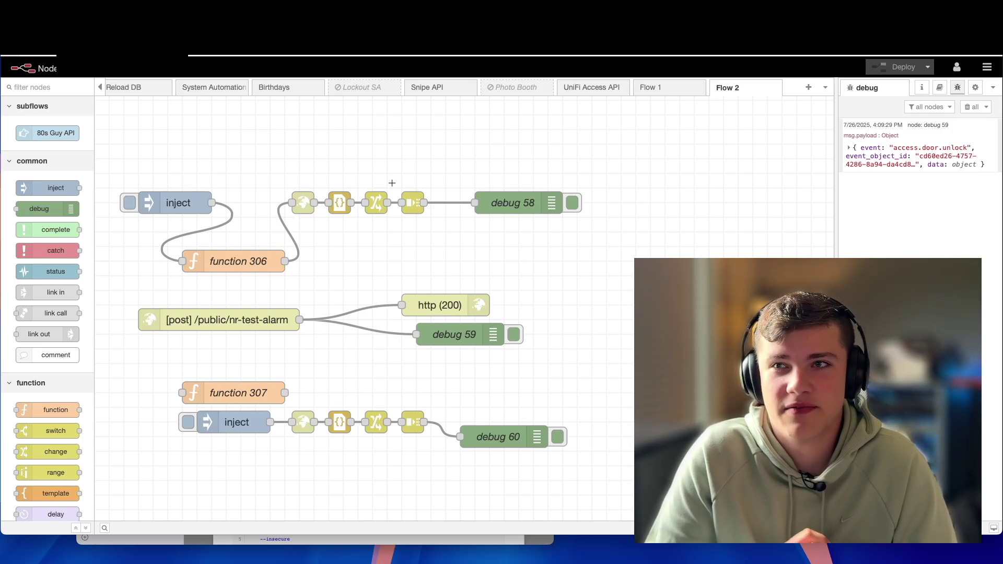
Step: Drag an http request node from the network palette below the webhook flow and open it
scroll(42, 241, down, 8)
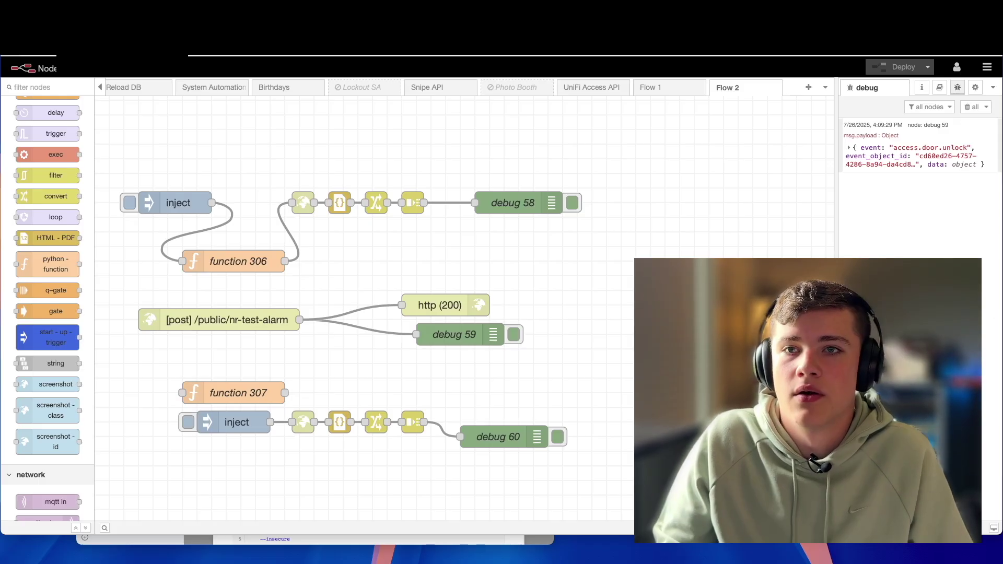
scroll(41, 313, down, 5)
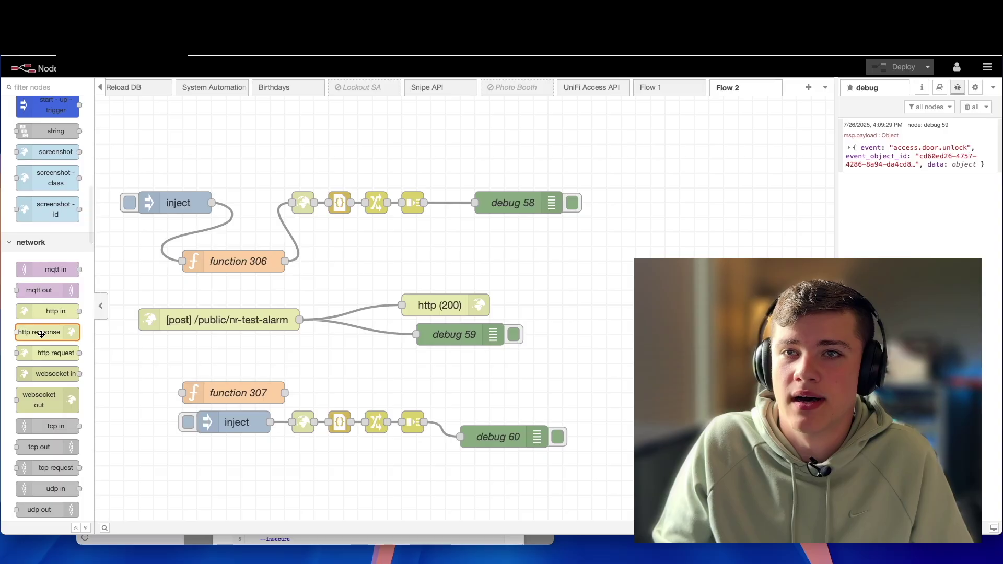
drag(40, 352, 415, 366)
double_click(415, 366)
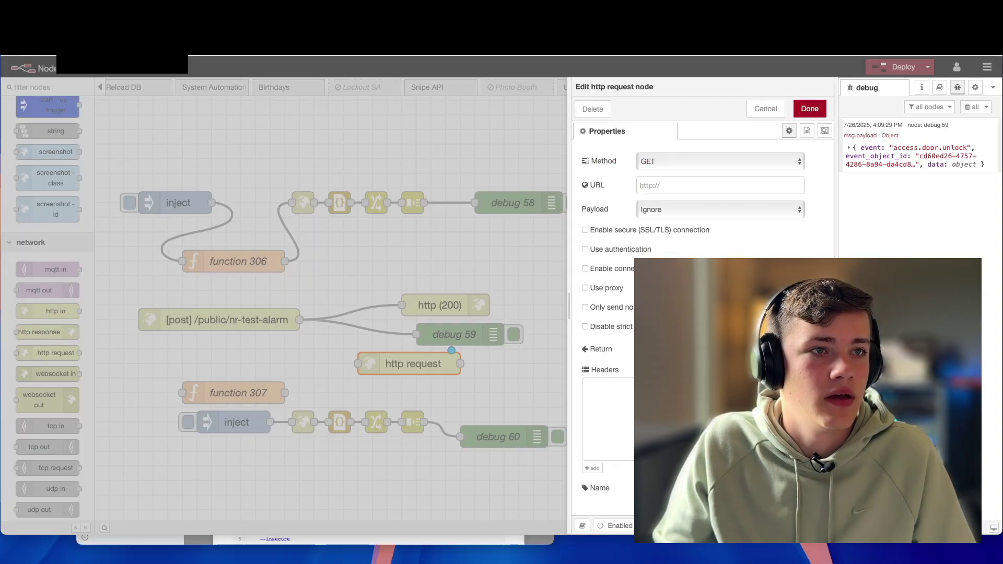
click(720, 185)
text(https://homeassistant.com/api/webhook/)
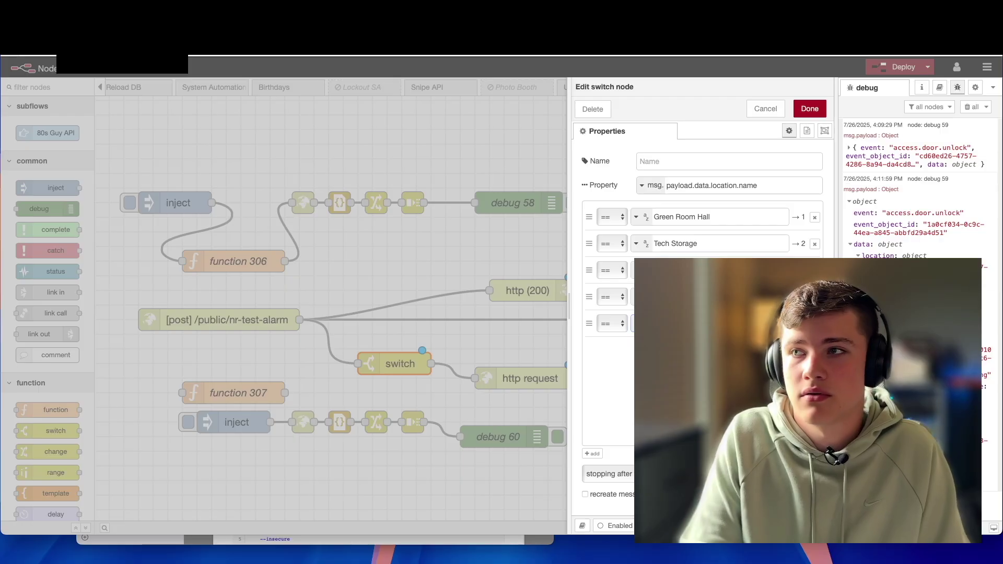
Step: Add an "is not empty" rule to the switch node and save it
click(594, 458)
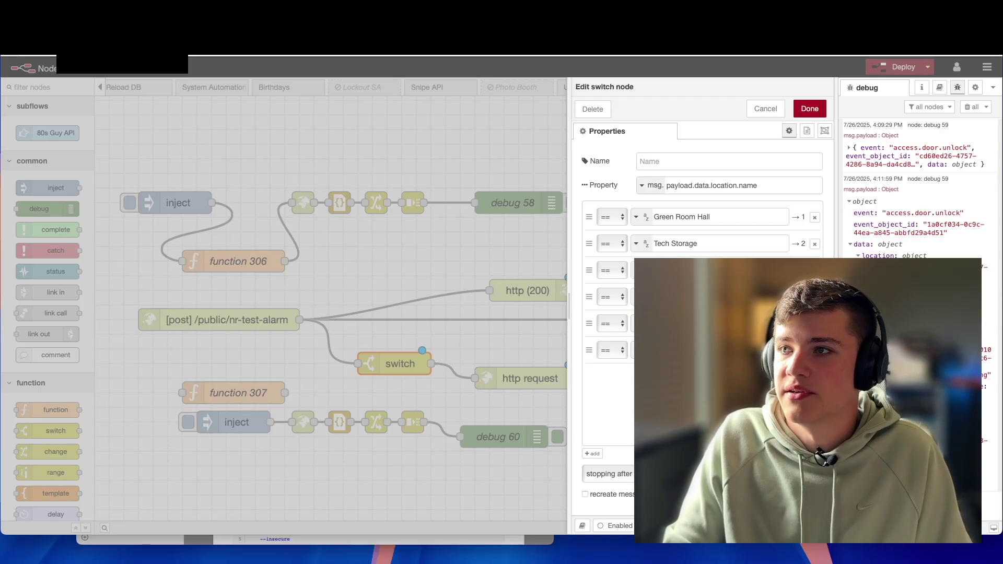
click(612, 350)
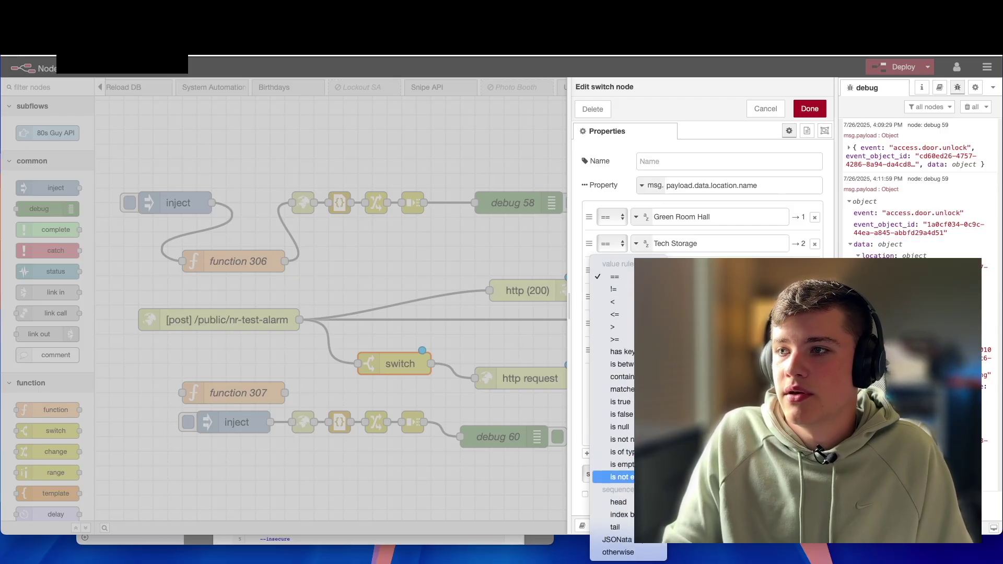
click(620, 477)
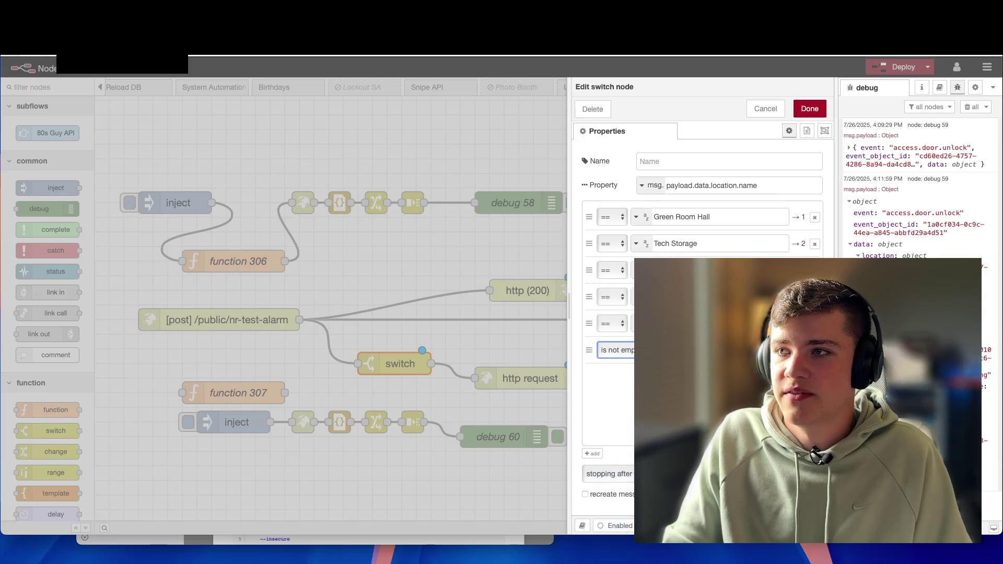
click(809, 108)
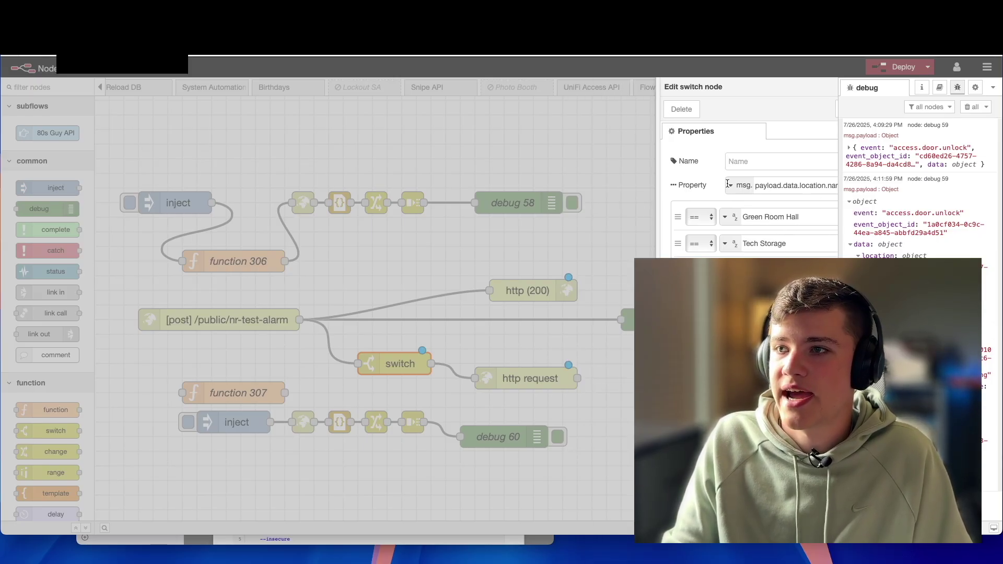
Step: Delete the switch's first-output wire and connect its sixth output to http request
click(438, 339)
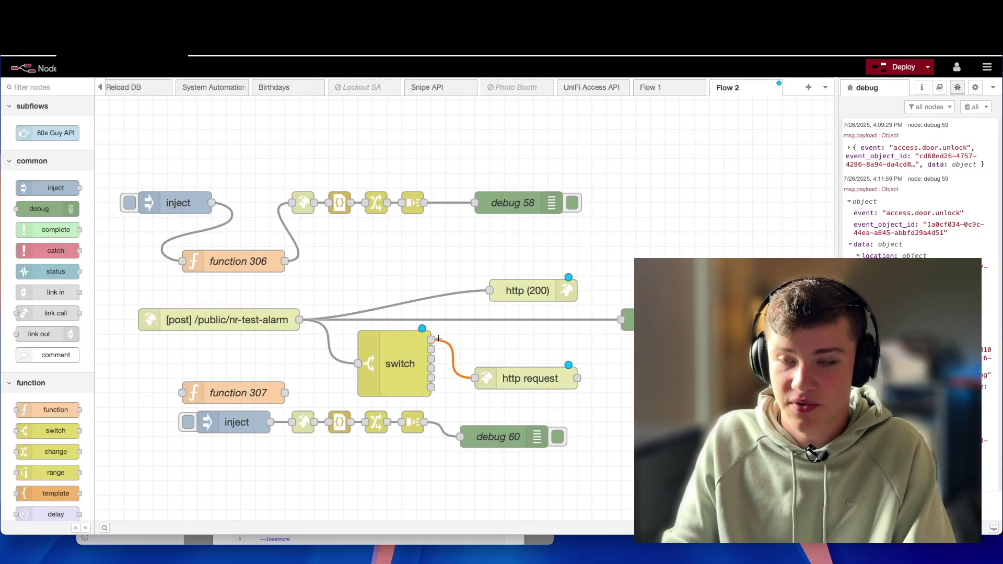
key(Delete)
drag(430, 388, 474, 378)
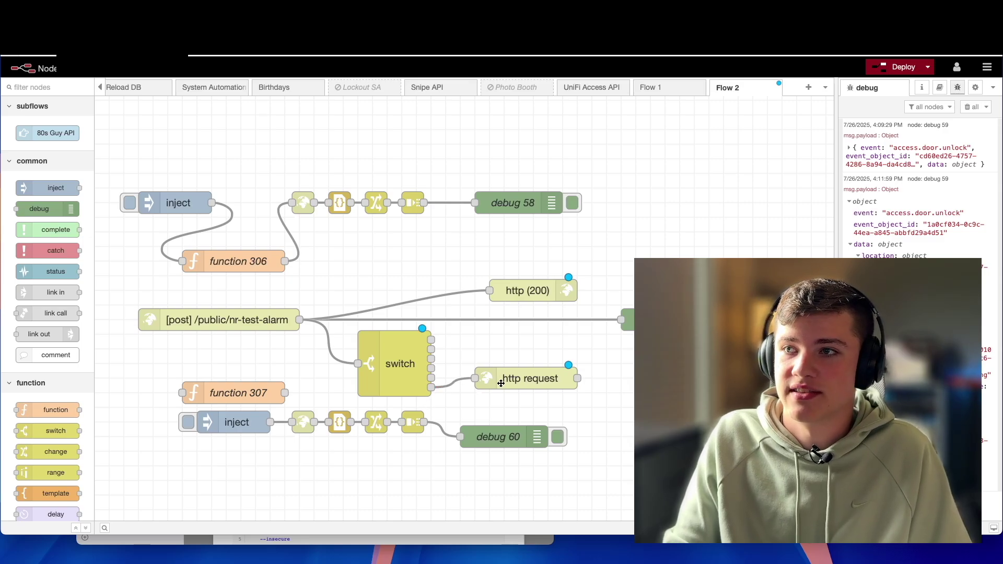
Step: Deploy the location-routing flow in Node-RED
click(868, 69)
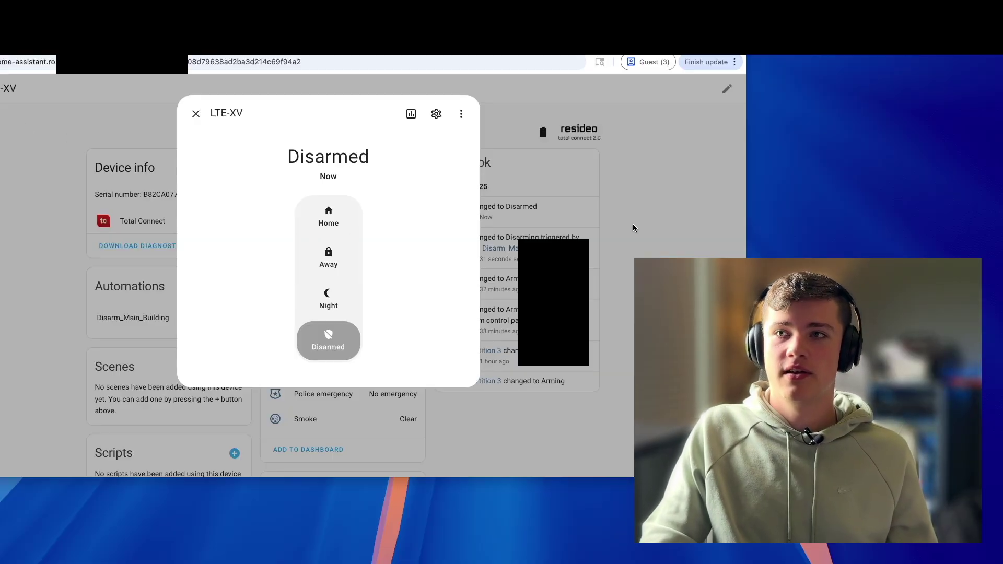
Step: Set the disarmed LTE-XV alarm in Home Assistant back to Away
click(337, 267)
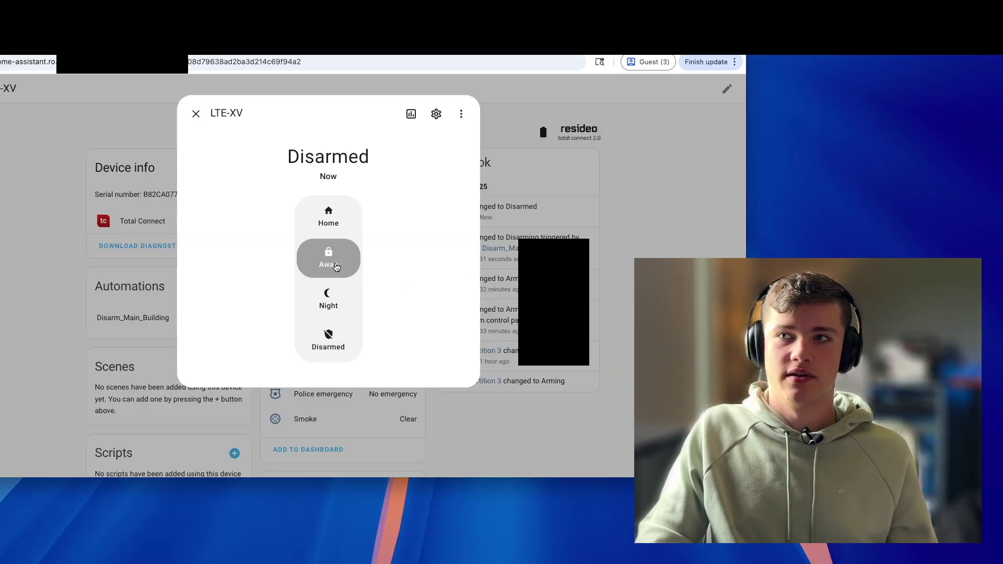